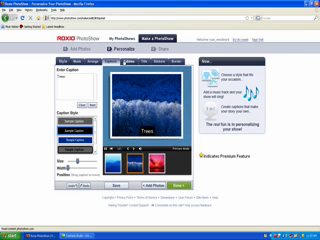
Show the Bubbles palette of speech bubble shapes in the Personalize panel
{"action": "left_click", "coordinate": [127, 62]}
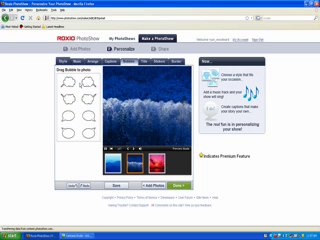
Place a speech bubble on the snowy trees photo and start editing its 'Enter text here' field
{"action": "mouse_move", "coordinate": [89, 82]}
{"action": "left_mouse_down"}
{"action": "mouse_move", "coordinate": [167, 102]}
{"action": "mouse_move", "coordinate": [147, 90]}
{"action": "mouse_move", "coordinate": [130, 102]}
{"action": "left_mouse_up"}
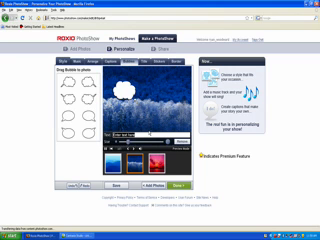
{"action": "left_click", "coordinate": [124, 134]}
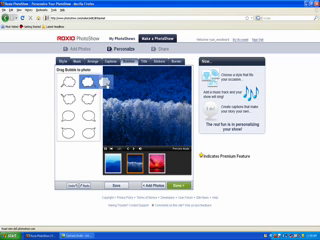
Drag a second bubble shape from the palette onto the snowy trees photo
{"action": "left_click_drag", "start_coordinate": [66, 82], "coordinate": [120, 80]}
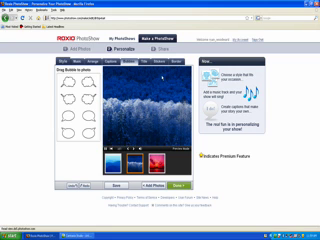
Credit the title to Ryo and clear the old title text for 'PhotoShow'
{"action": "left_click", "coordinate": [71, 61]}
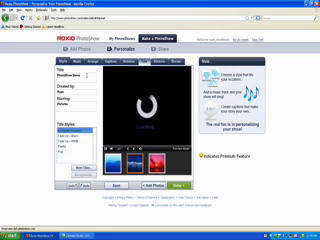
{"action": "type", "text": "Ryo"}
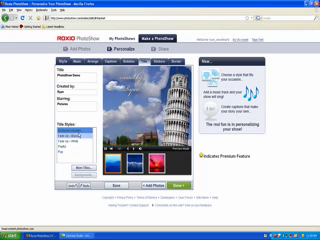
{"action": "double_click", "coordinate": [75, 73]}
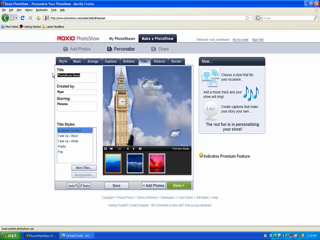
{"action": "key", "text": "ctrl+a"}
{"action": "key", "text": "BackSpace"}
{"action": "type", "text": "Khot"}
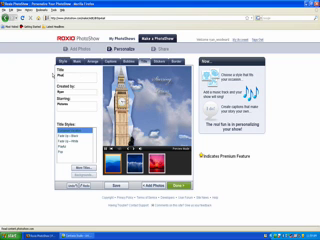
{"action": "type", "text": "oshow"}
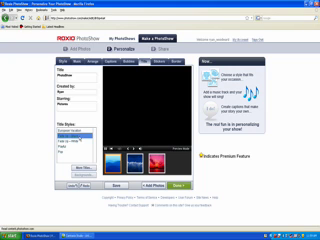
Apply the Fade Up - Right title style, then show the More Titles list
{"action": "left_click", "coordinate": [75, 136]}
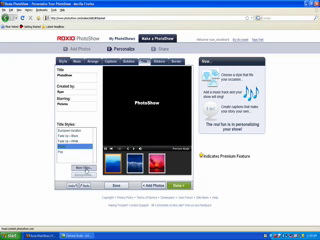
{"action": "left_click", "coordinate": [85, 168]}
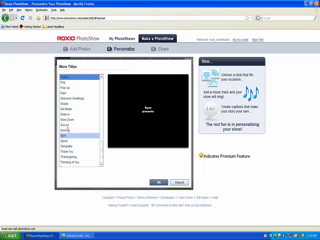
Pick a spinning title style from the More Titles list and confirm it
{"action": "left_click", "coordinate": [65, 136]}
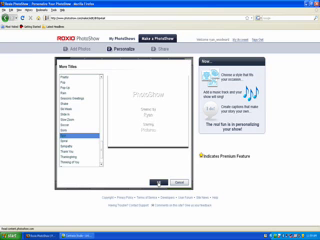
{"action": "left_click", "coordinate": [178, 183]}
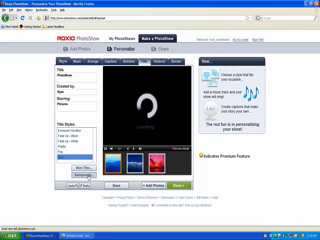
Apply a background from the More Backgrounds collection behind the title
{"action": "left_click", "coordinate": [88, 176]}
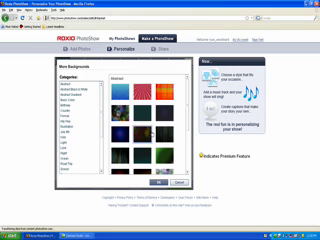
{"action": "left_click", "coordinate": [165, 130]}
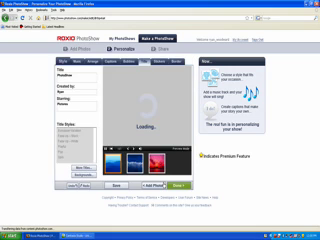